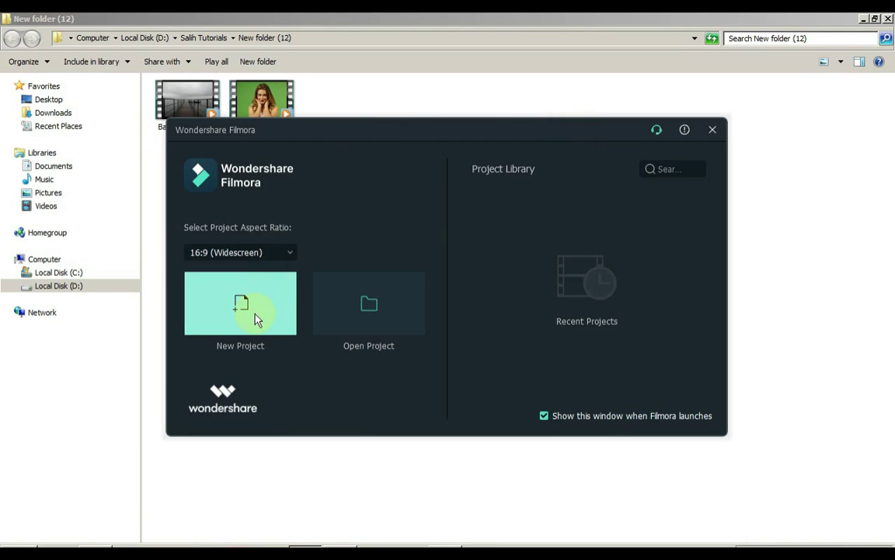
- Start a new 16:9 project and import the Background video and Green screen video files into the project media
{"action": "left_click", "coordinate": [255, 316]}
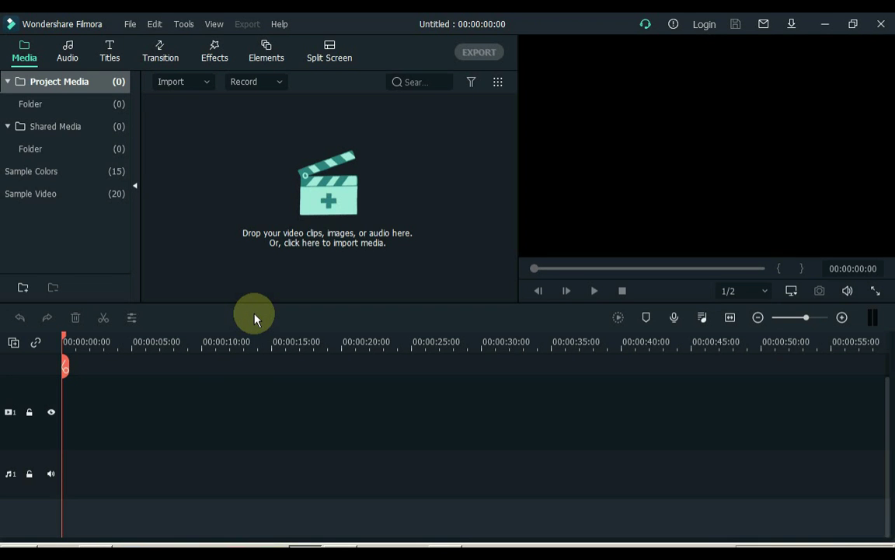
{"action": "left_click", "coordinate": [97, 546]}
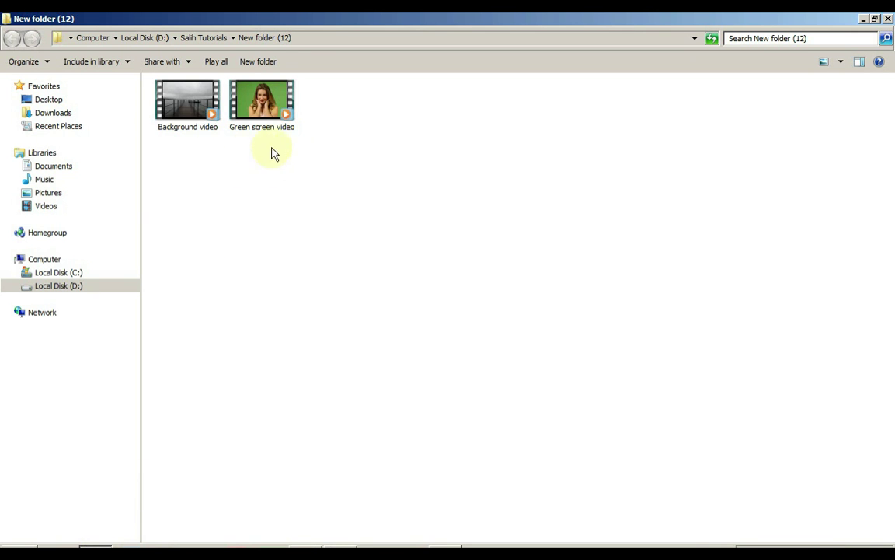
{"action": "left_click_drag", "start_coordinate": [312, 150], "coordinate": [345, 184]}
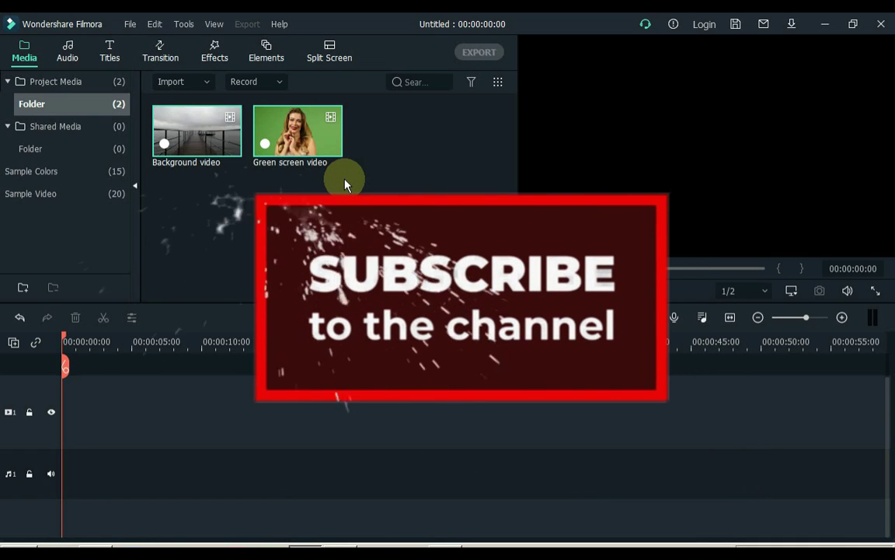
{"action": "left_click", "coordinate": [345, 181]}
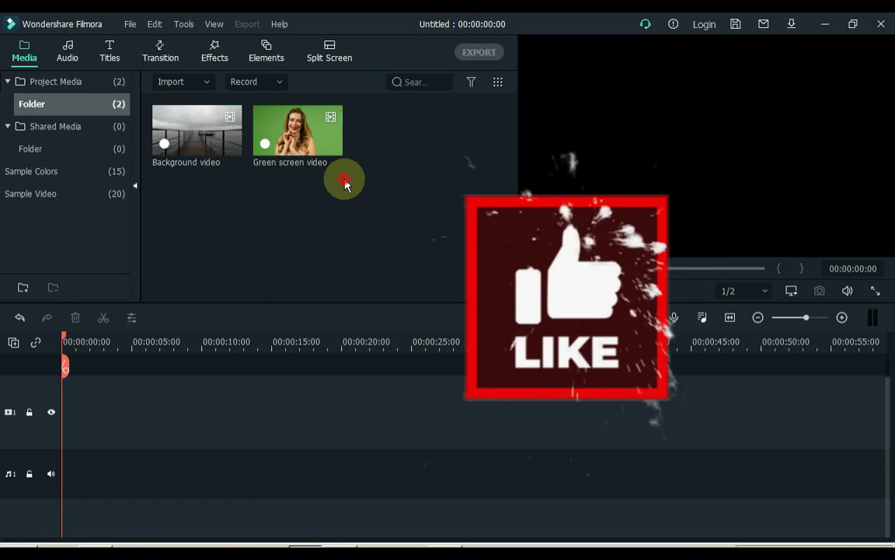
- Preview the Green screen video and place it at the start of the first video track
{"action": "double_click", "coordinate": [308, 147]}
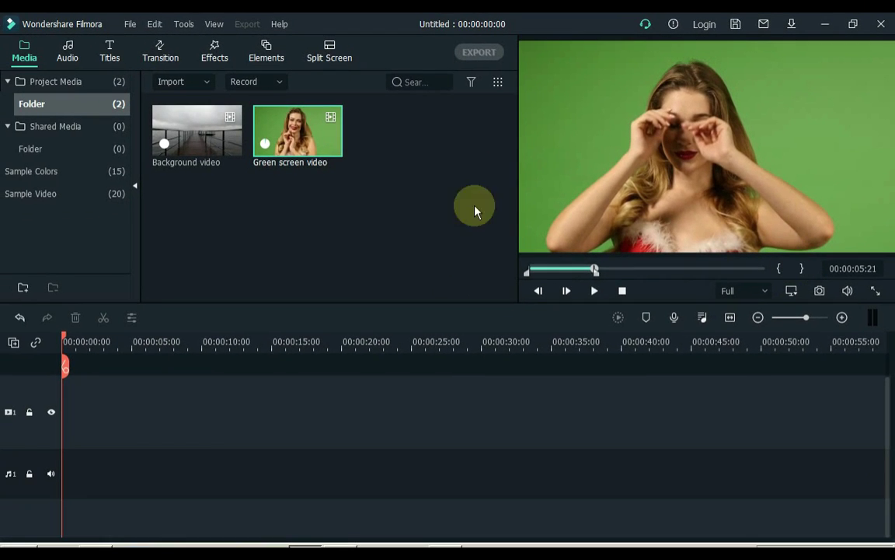
{"action": "left_click_drag", "start_coordinate": [322, 140], "coordinate": [66, 412]}
{"action": "left_click", "coordinate": [371, 305]}
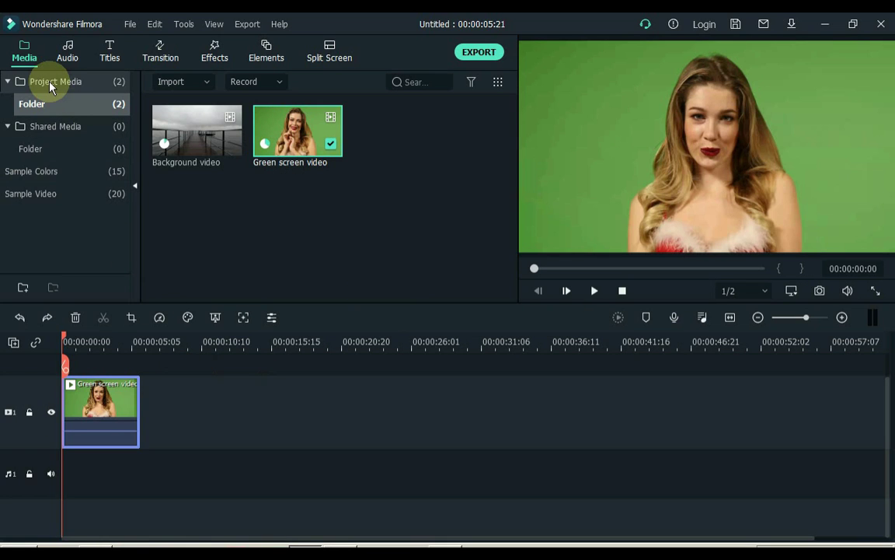
- Place the Green sample color on track 1 beneath the green screen clip, matching its start and length
{"action": "left_click", "coordinate": [59, 172]}
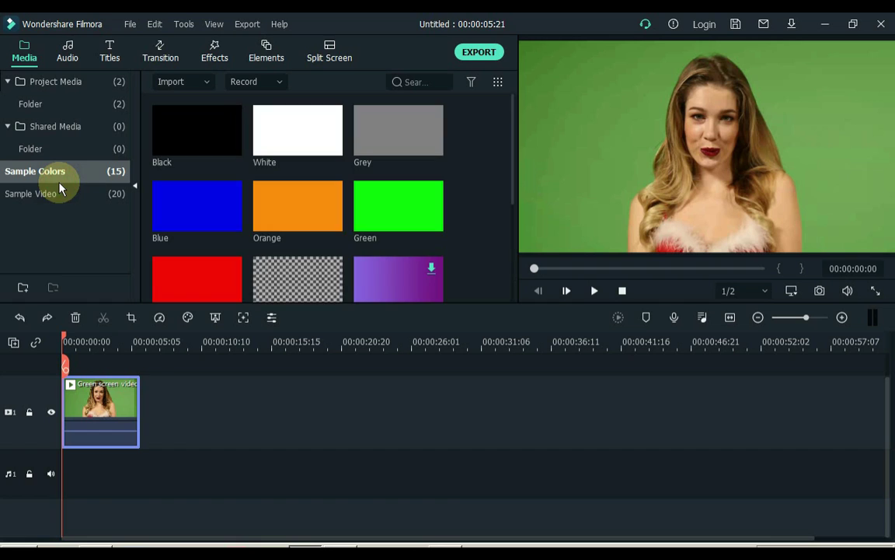
{"action": "left_click_drag", "start_coordinate": [381, 218], "coordinate": [166, 464]}
{"action": "left_click_drag", "start_coordinate": [92, 416], "coordinate": [87, 373]}
{"action": "left_click_drag", "start_coordinate": [190, 473], "coordinate": [39, 466]}
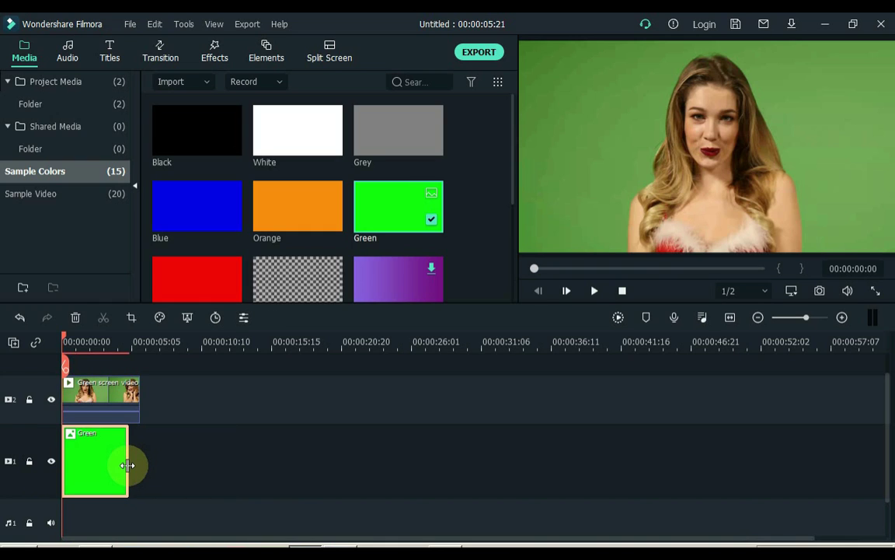
{"action": "left_click_drag", "start_coordinate": [131, 467], "coordinate": [142, 465]}
- Apply Chroma Key to the green screen clip, sampling the key color from its green backdrop in the preview
{"action": "left_click", "coordinate": [116, 395]}
{"action": "left_click", "coordinate": [215, 317]}
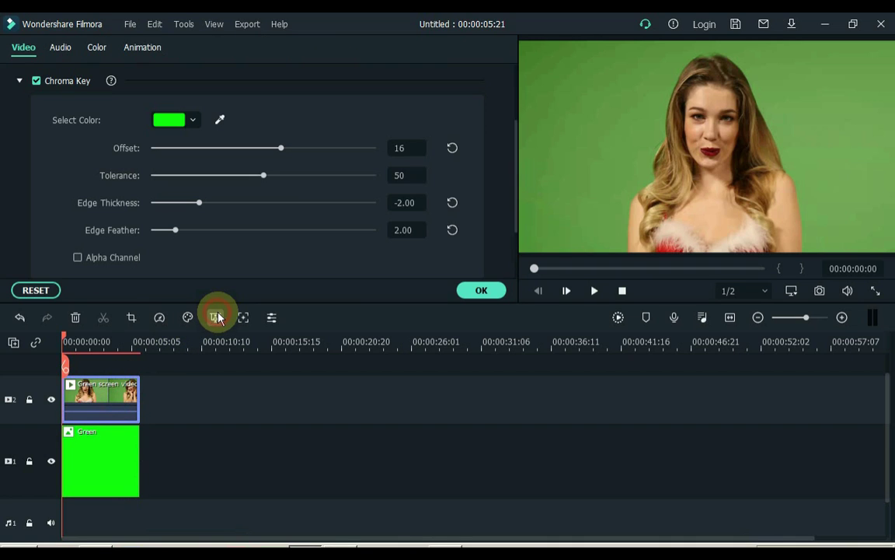
{"action": "left_click", "coordinate": [220, 120]}
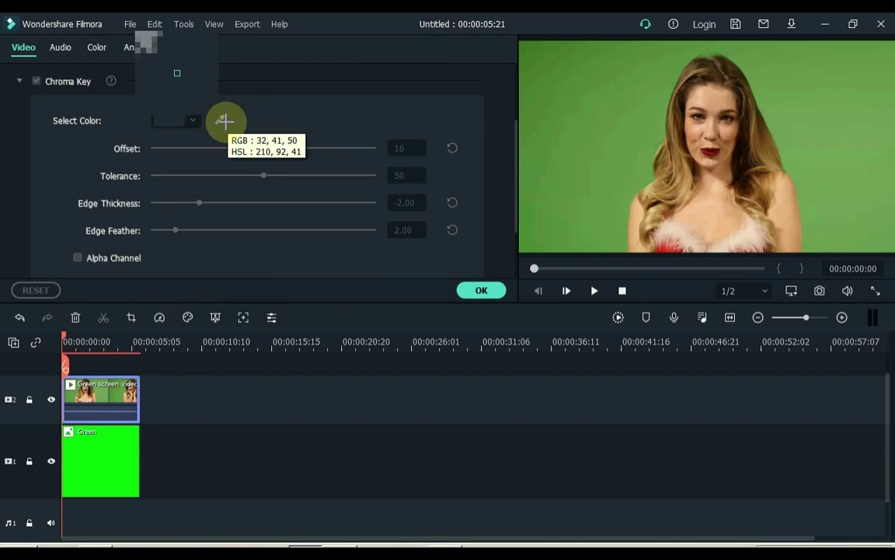
{"action": "left_click", "coordinate": [561, 132]}
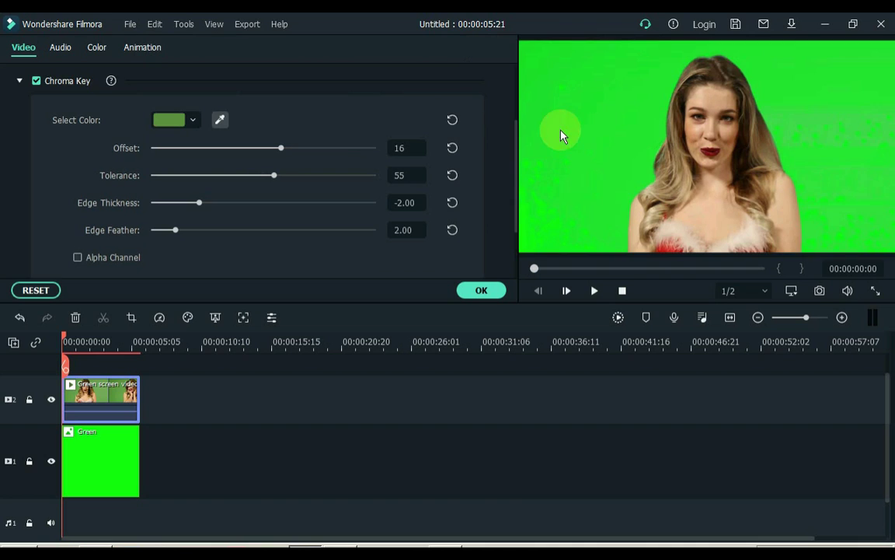
{"action": "left_click", "coordinate": [480, 289]}
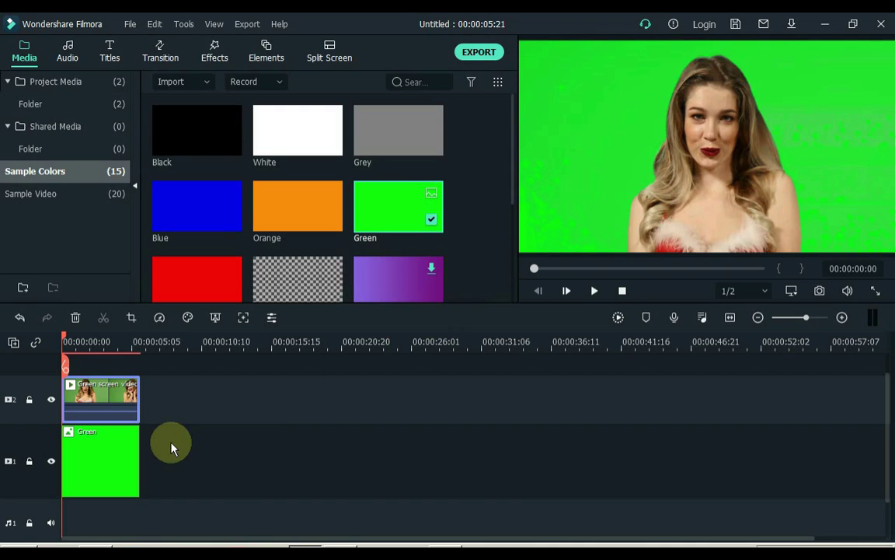
{"action": "left_click", "coordinate": [207, 454]}
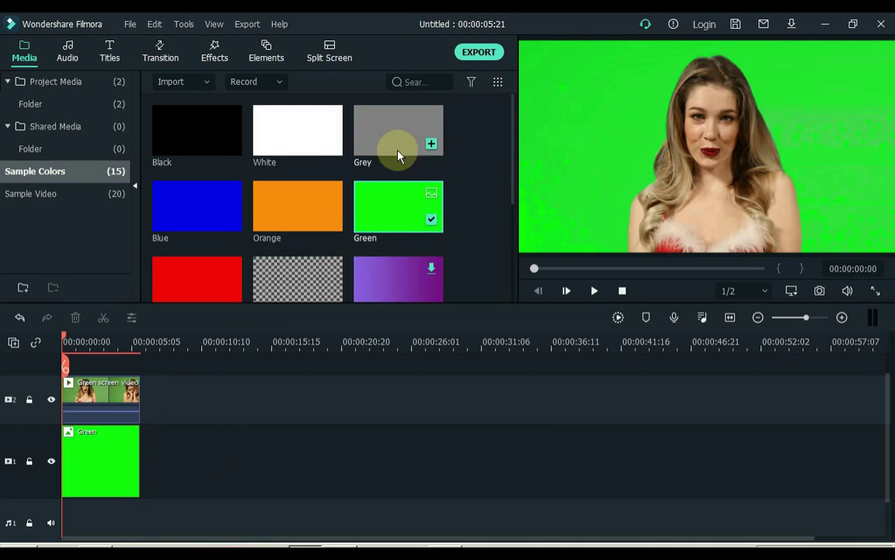
- Add the Wind transition to the end of the green screen clip and play the result
{"action": "left_click", "coordinate": [161, 49]}
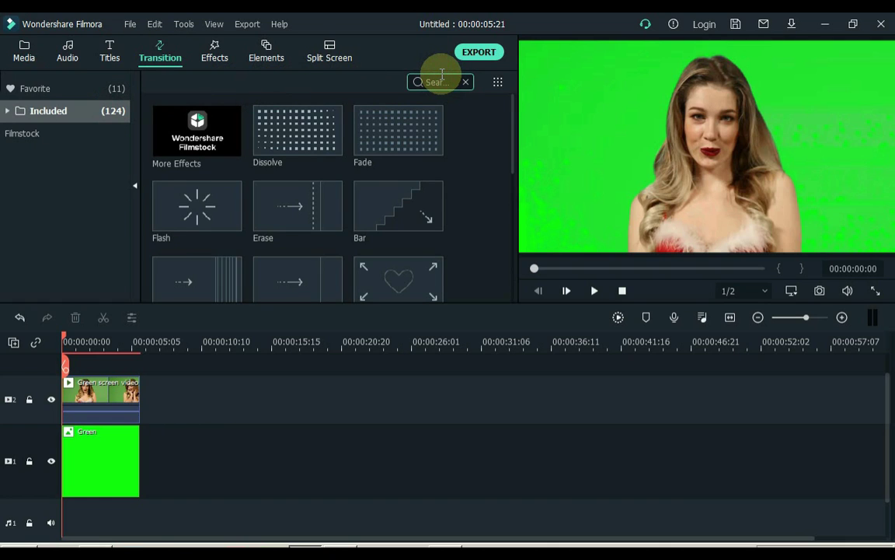
{"action": "type", "text": "Wind"}
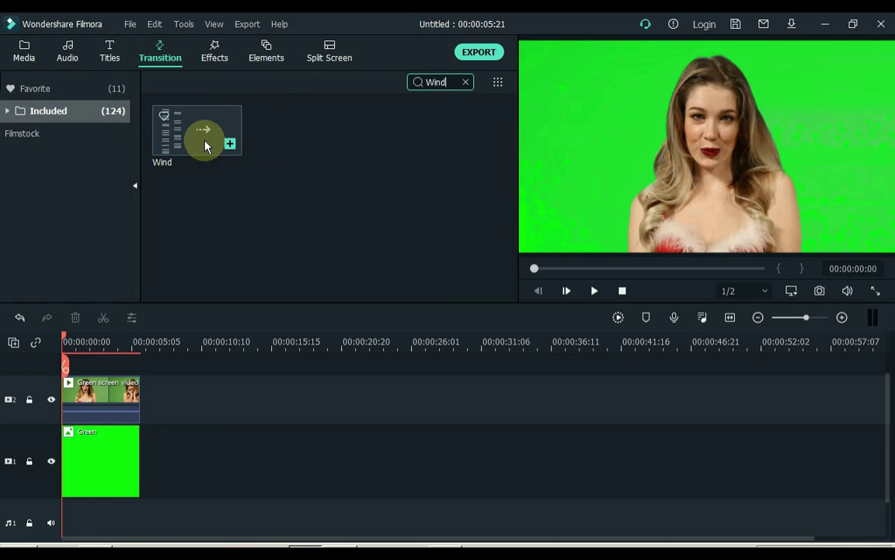
{"action": "left_click_drag", "start_coordinate": [206, 138], "coordinate": [128, 400]}
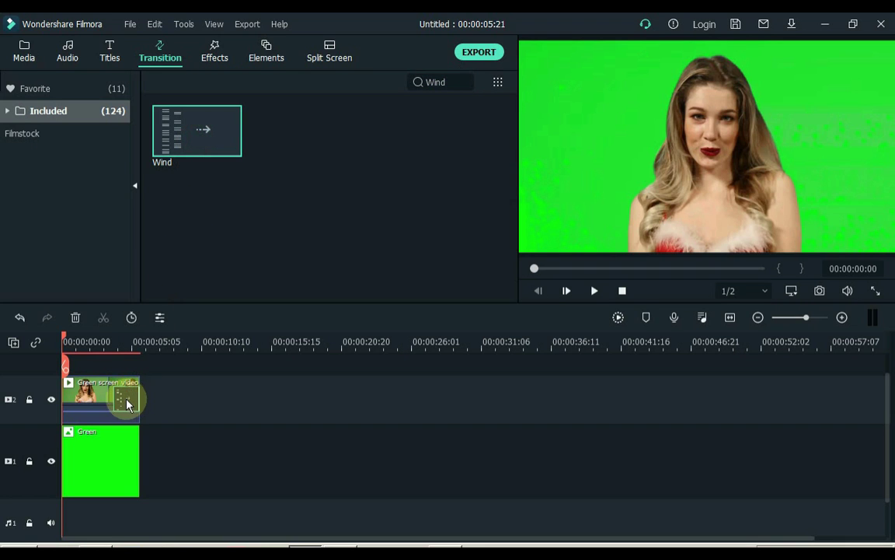
{"action": "left_click", "coordinate": [110, 332]}
{"action": "key", "text": "space"}
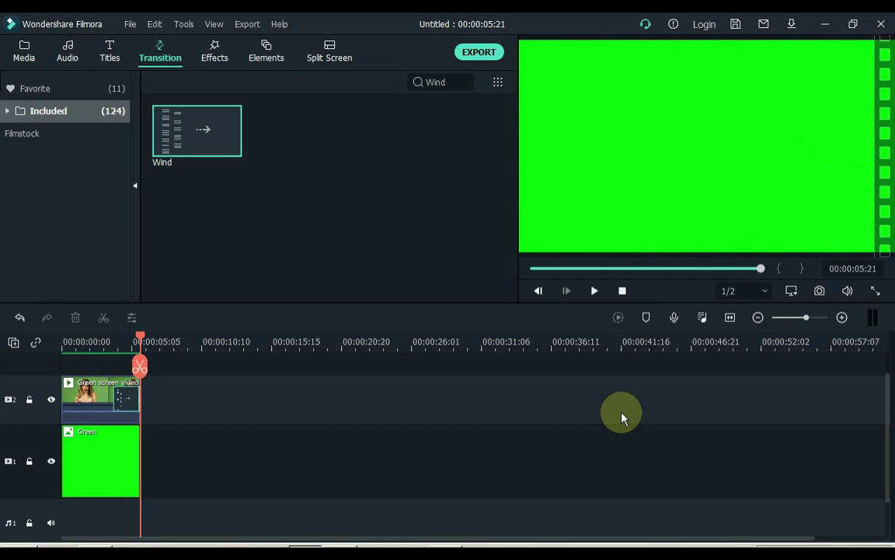
- Export the timeline as an MP4 named My Video to New folder (12) and locate the exported file
{"action": "left_click", "coordinate": [467, 59]}
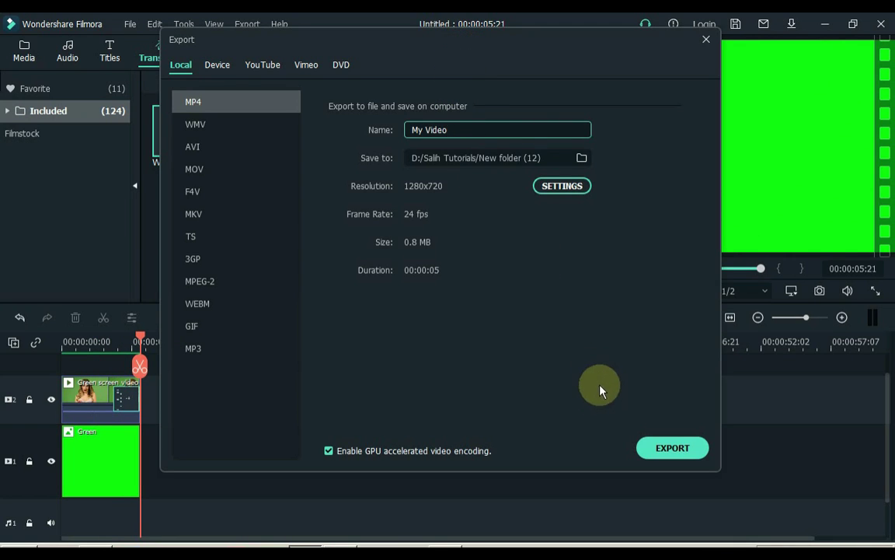
{"action": "left_click", "coordinate": [662, 449]}
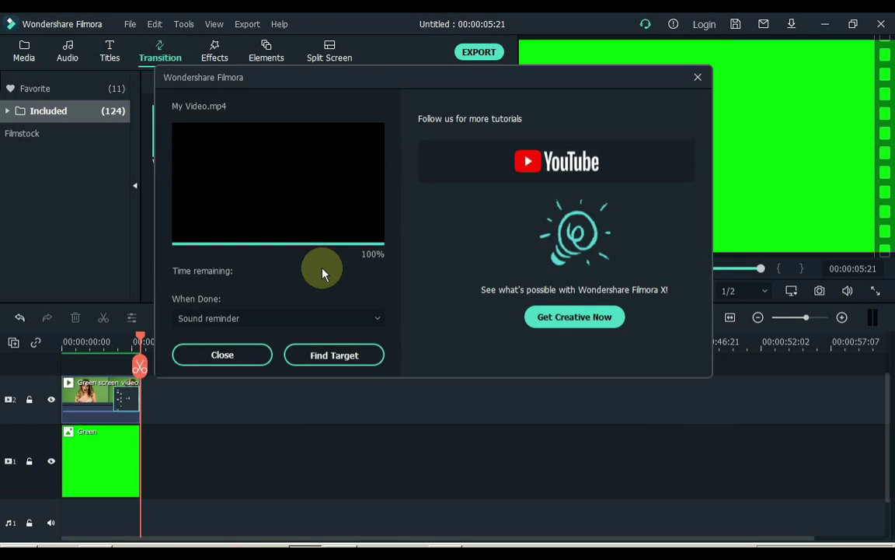
{"action": "left_click", "coordinate": [356, 354]}
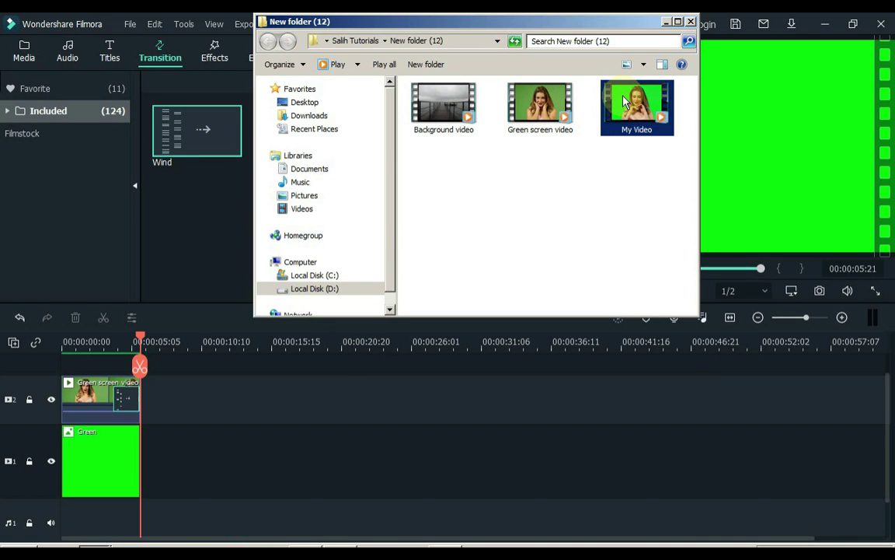
- Import the exported My Video file into the project media folder
{"action": "left_click", "coordinate": [22, 57]}
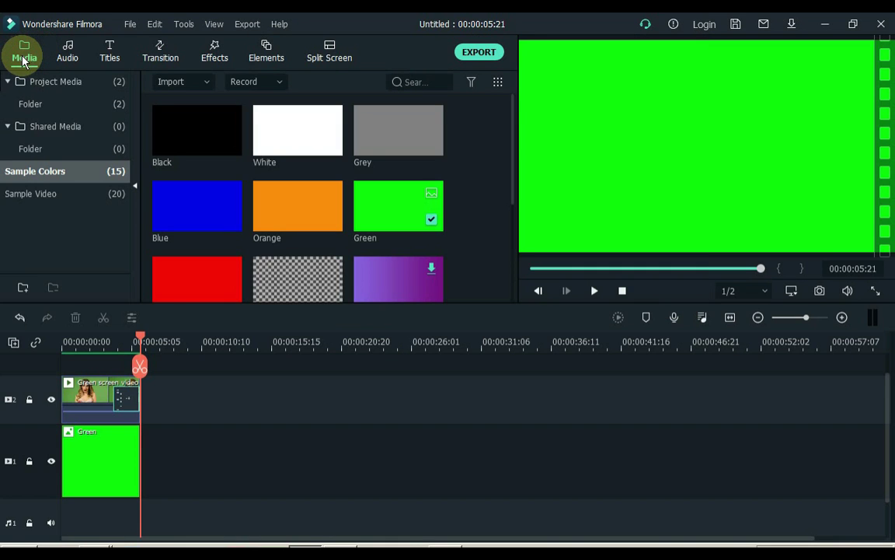
{"action": "mouse_move", "coordinate": [46, 548]}
{"action": "left_click", "coordinate": [63, 507]}
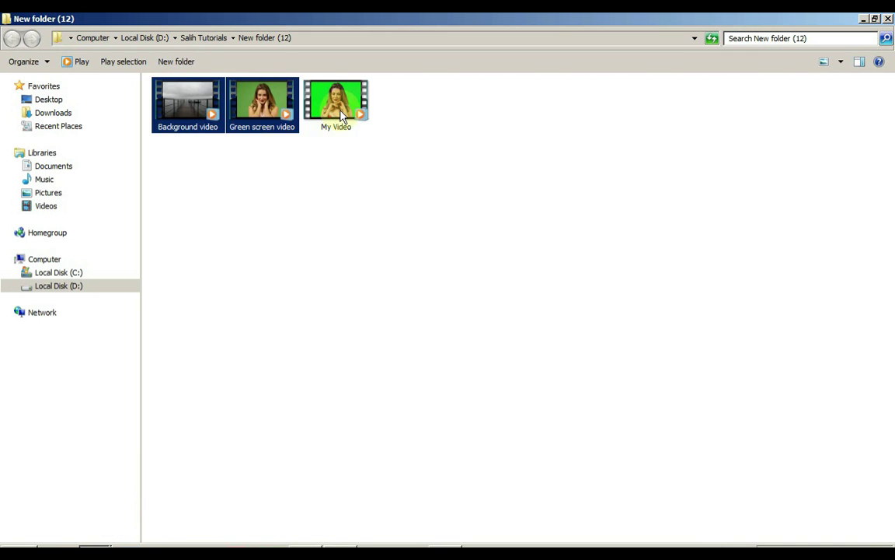
{"action": "left_click_drag", "start_coordinate": [342, 115], "coordinate": [366, 421]}
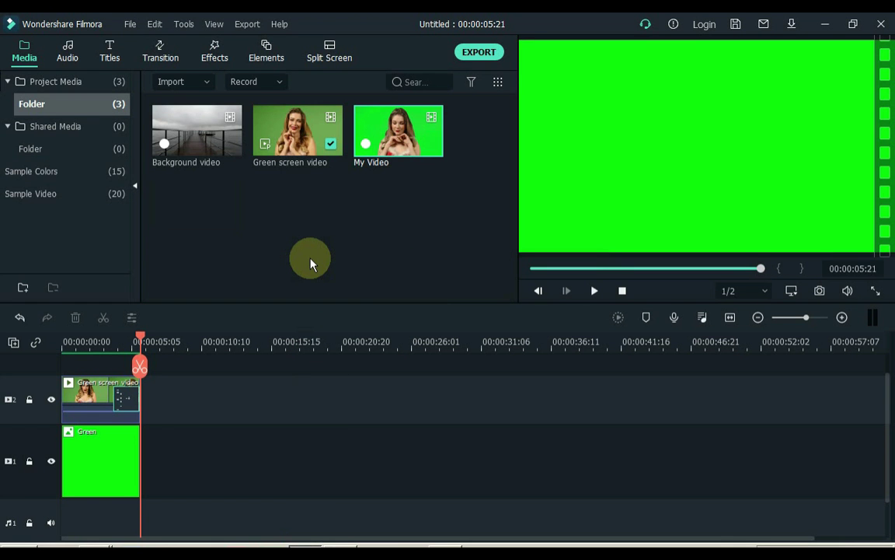
{"action": "left_click", "coordinate": [310, 264]}
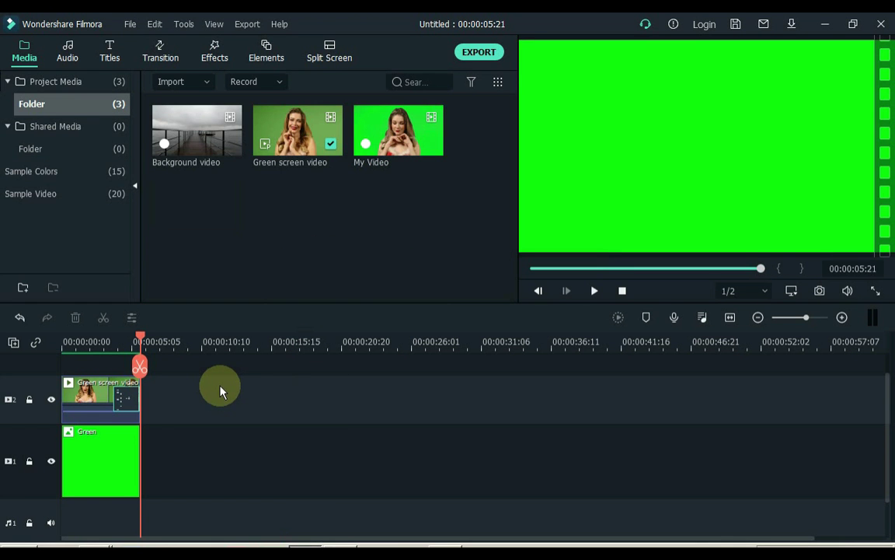
- Replace the green screen and Green color clips on the timeline with My Video at the start of track 2
{"action": "left_click_drag", "start_coordinate": [220, 390], "coordinate": [99, 445]}
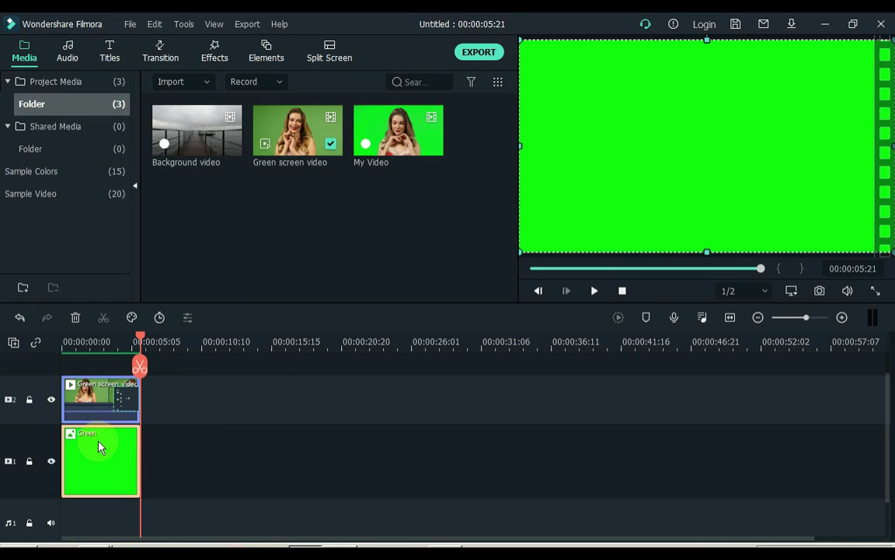
{"action": "key", "text": "Delete"}
{"action": "left_click_drag", "start_coordinate": [404, 160], "coordinate": [54, 414]}
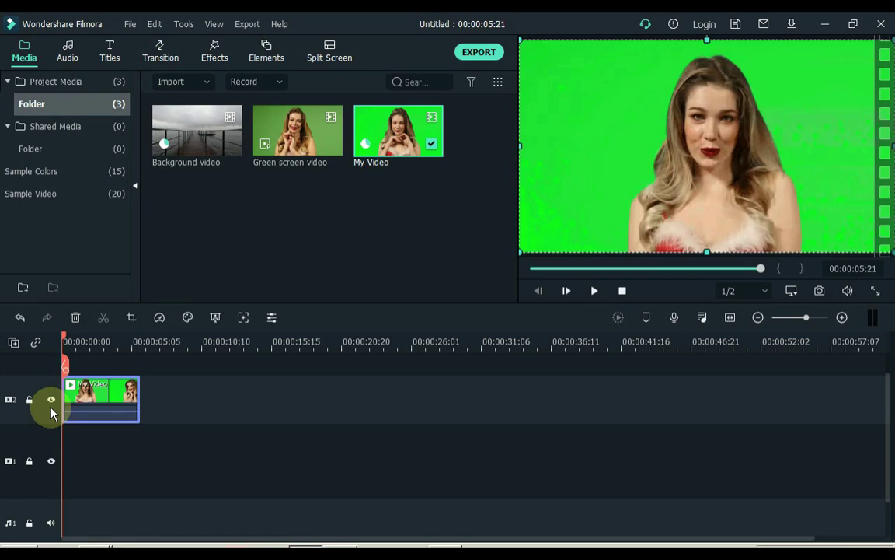
- Split the My Video clip at 00:00:04:09, where the wind effect begins to break up the woman
{"action": "left_click", "coordinate": [116, 341]}
{"action": "left_click", "coordinate": [126, 340]}
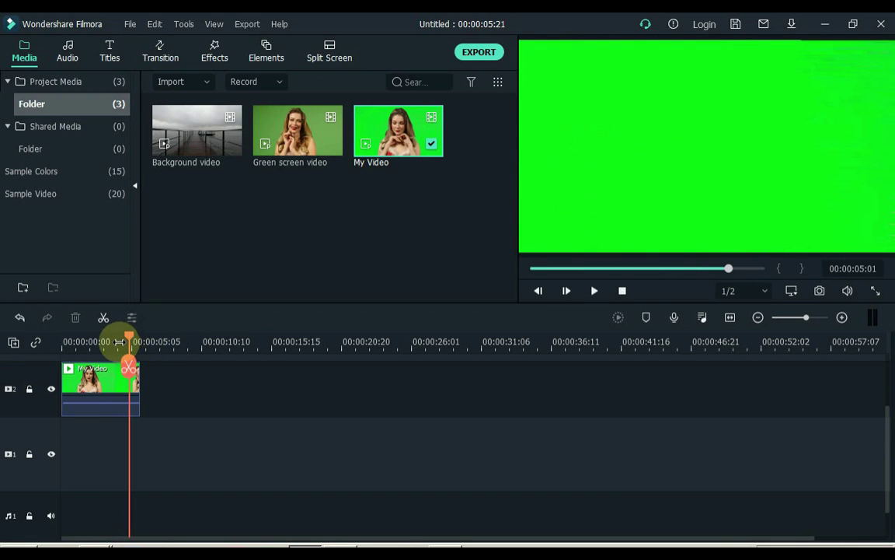
{"action": "scroll", "coordinate": [300, 340], "scroll_direction": "up", "scroll_amount": 3}
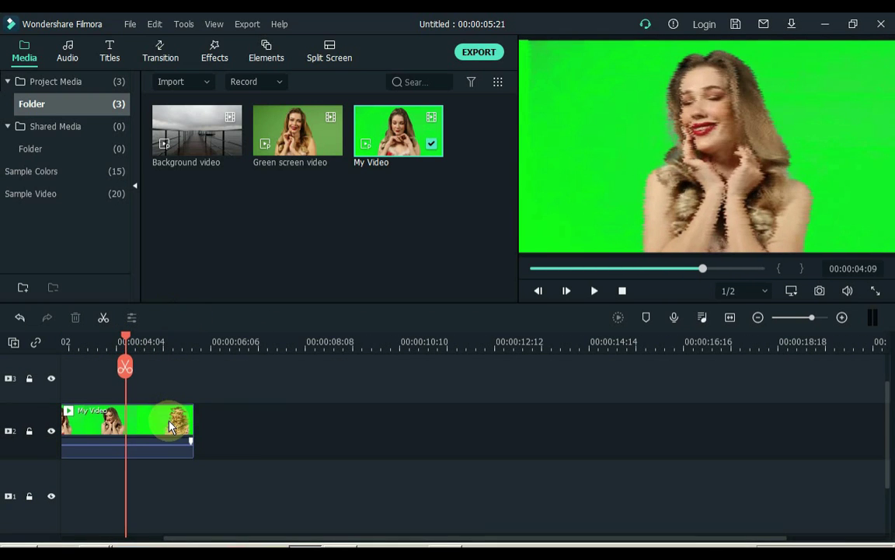
{"action": "left_click", "coordinate": [157, 427]}
{"action": "key", "text": "ctrl+b"}
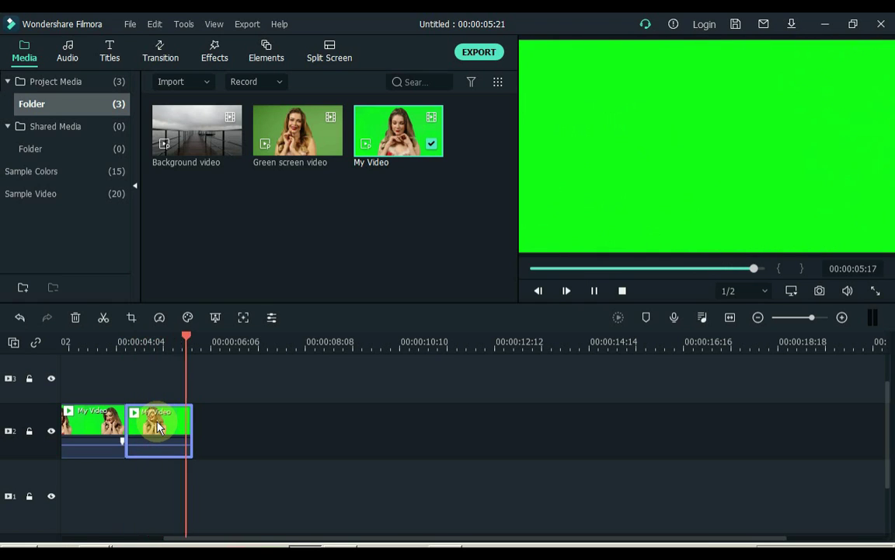
- Split the second My Video segment at 00:00:05:00 and delete the part after the cut
{"action": "left_click", "coordinate": [171, 340]}
{"action": "left_click_drag", "start_coordinate": [171, 341], "coordinate": [154, 341]}
{"action": "key", "text": "ctrl+b"}
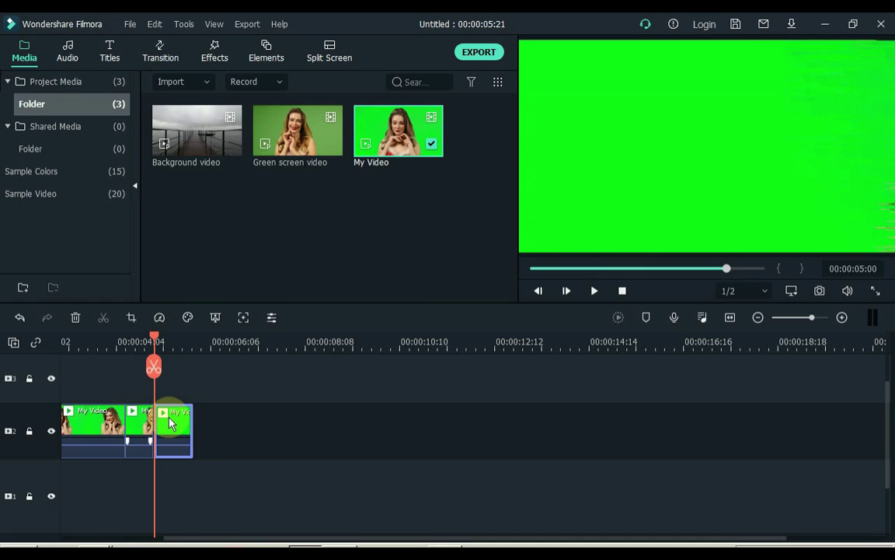
{"action": "key", "text": "Delete"}
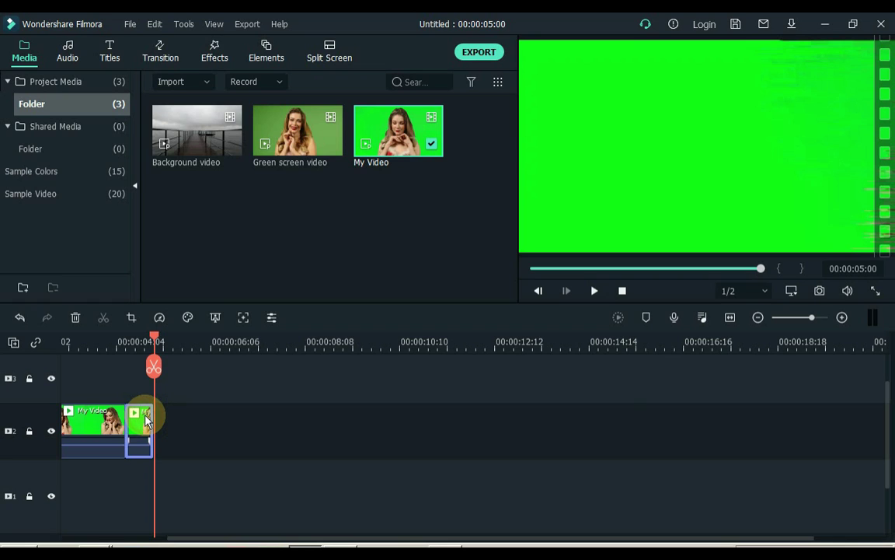
- Duplicate the short wind-effect segment of My Video directly after itself on track 2
{"action": "right_click", "coordinate": [146, 420]}
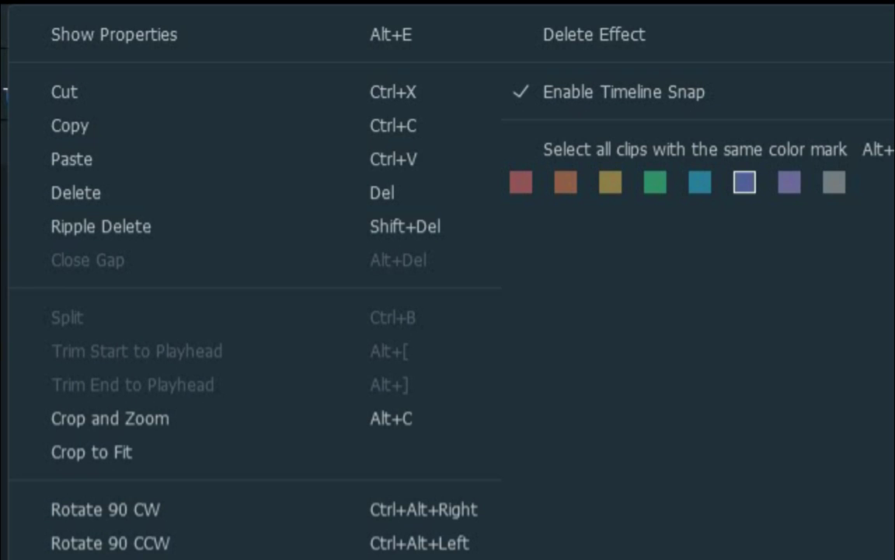
{"action": "left_click", "coordinate": [108, 127]}
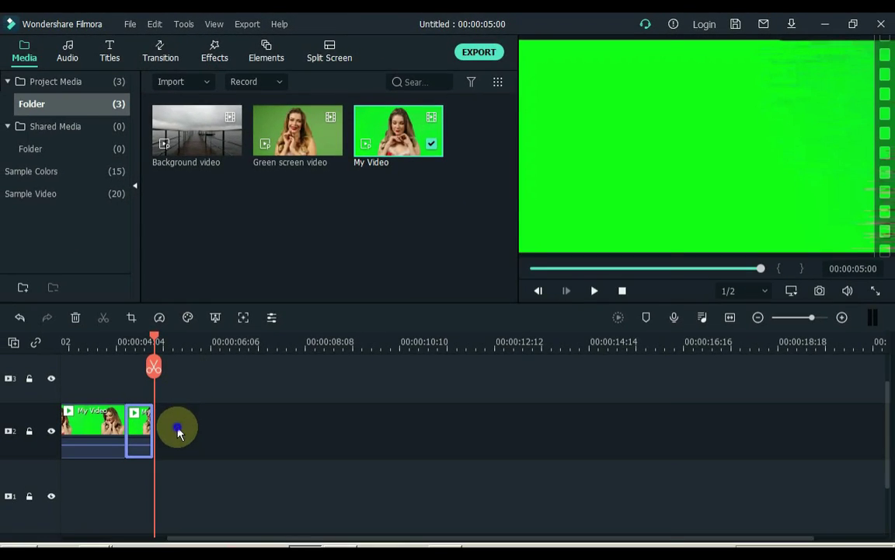
{"action": "right_click", "coordinate": [163, 470]}
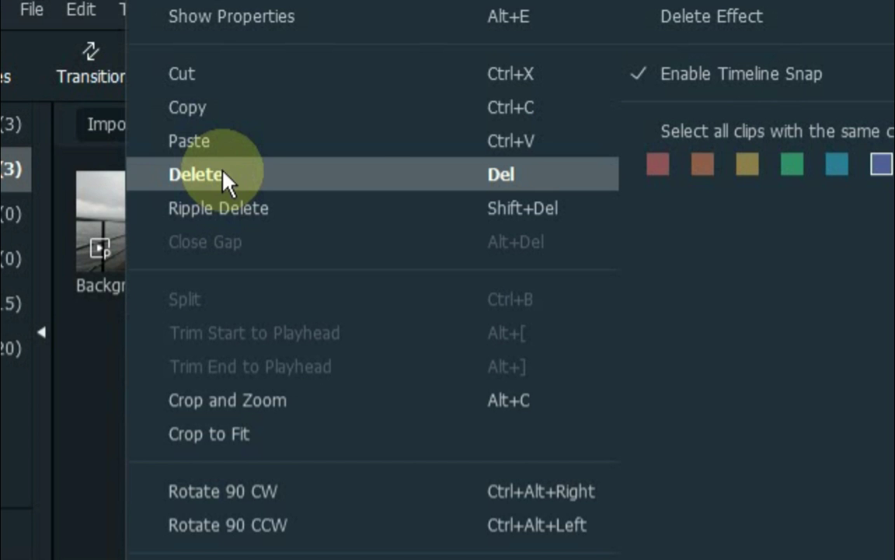
{"action": "left_click", "coordinate": [217, 145]}
{"action": "key", "text": "ctrl+v"}
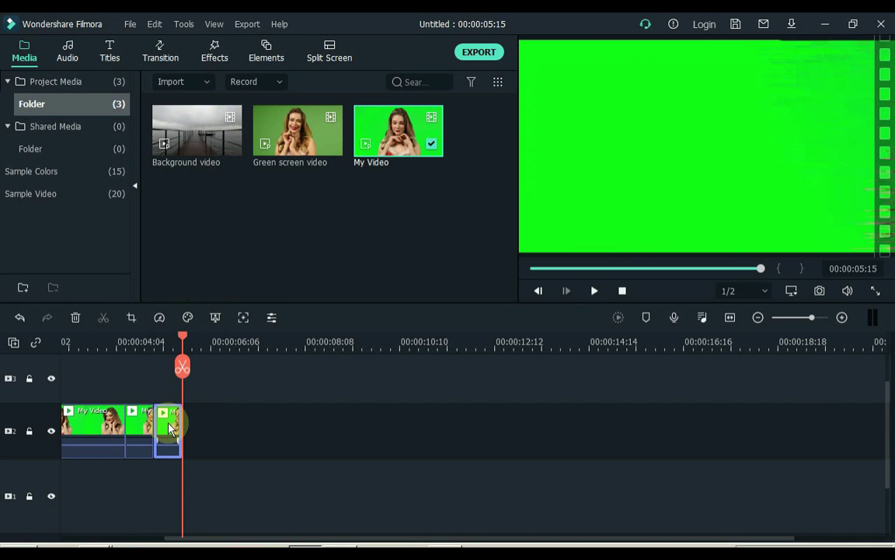
- Reverse the playback of the duplicated wind-effect segment at the end of track 2
{"action": "left_click", "coordinate": [160, 317]}
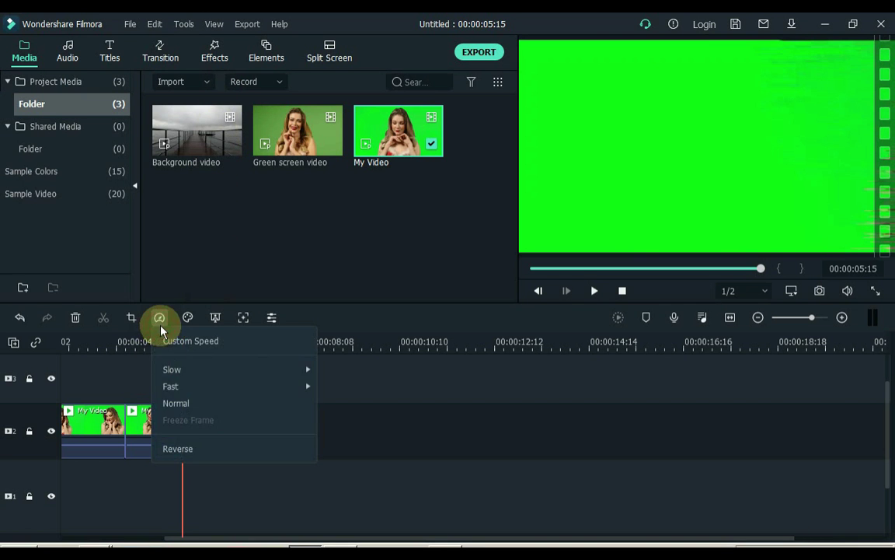
{"action": "left_click", "coordinate": [183, 455]}
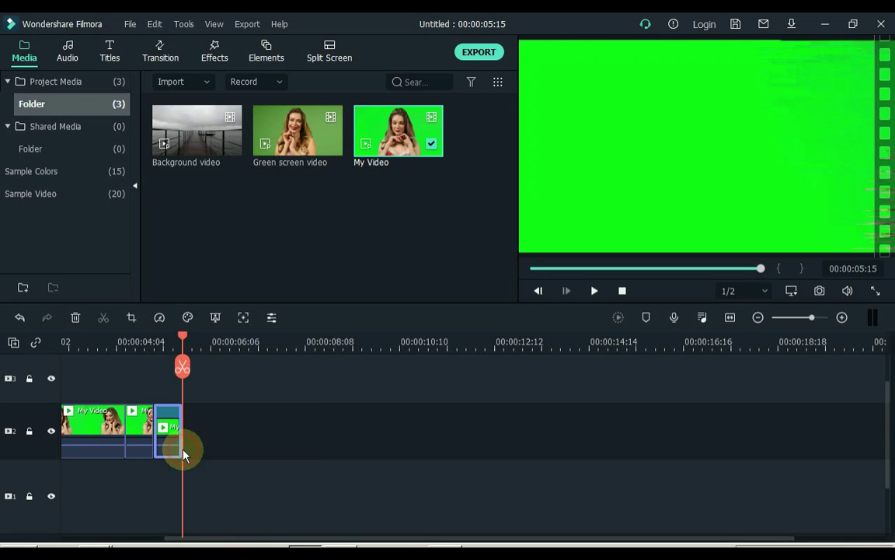
{"action": "left_click", "coordinate": [199, 433]}
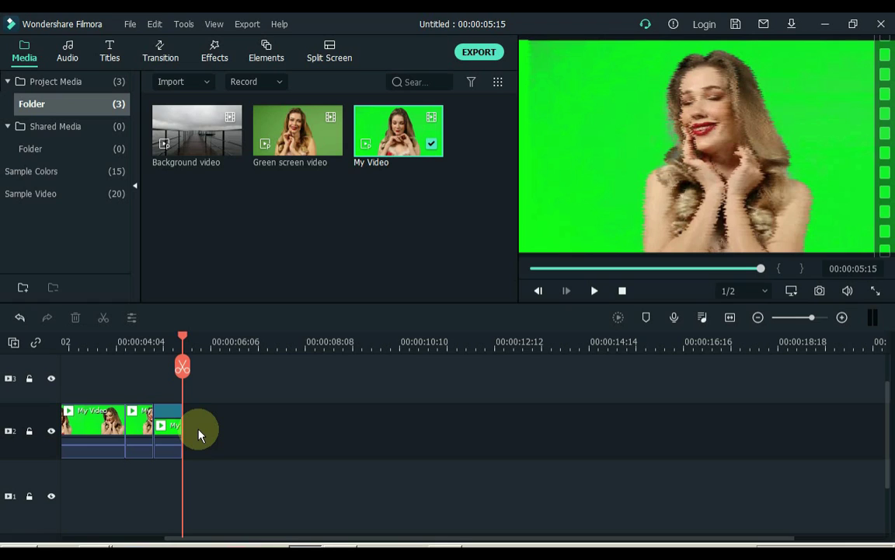
- Extend track 2 with copies of the short wind-effect segments in the order forward, reversed, forward
{"action": "left_click", "coordinate": [166, 434]}
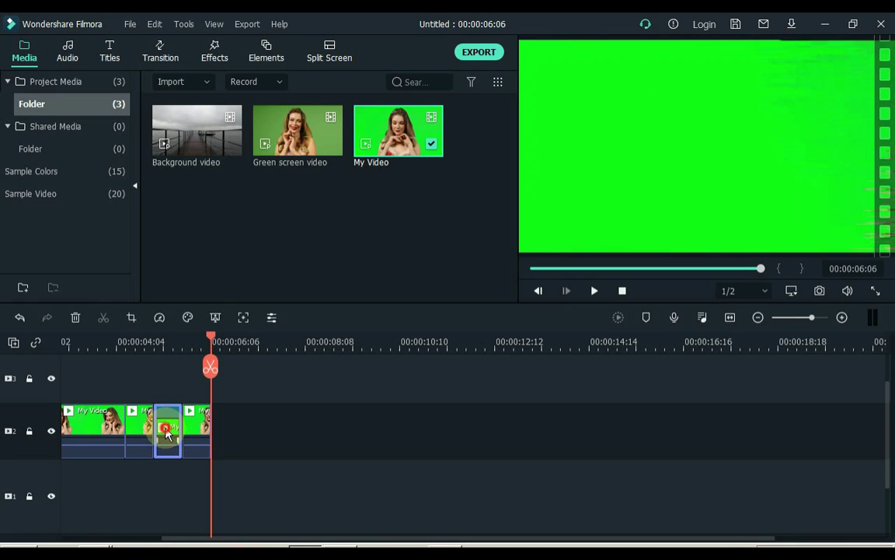
{"action": "left_click", "coordinate": [230, 432]}
{"action": "key", "text": "ctrl+v"}
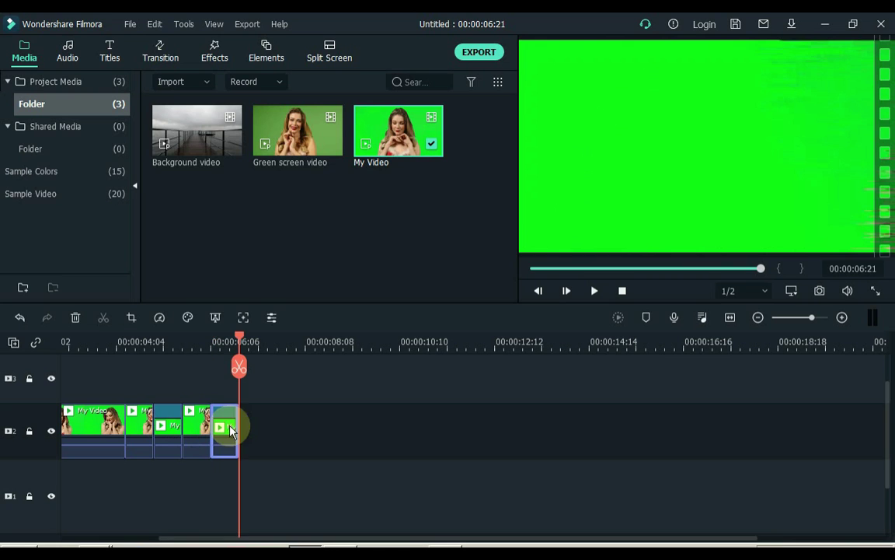
{"action": "left_click", "coordinate": [147, 436]}
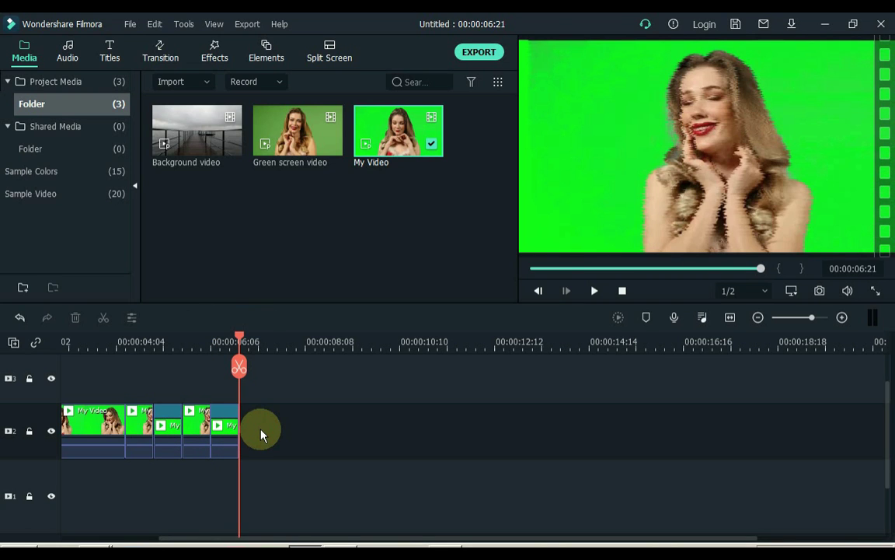
{"action": "key", "text": "ctrl+v"}
{"action": "left_click_drag", "start_coordinate": [266, 342], "coordinate": [124, 342]}
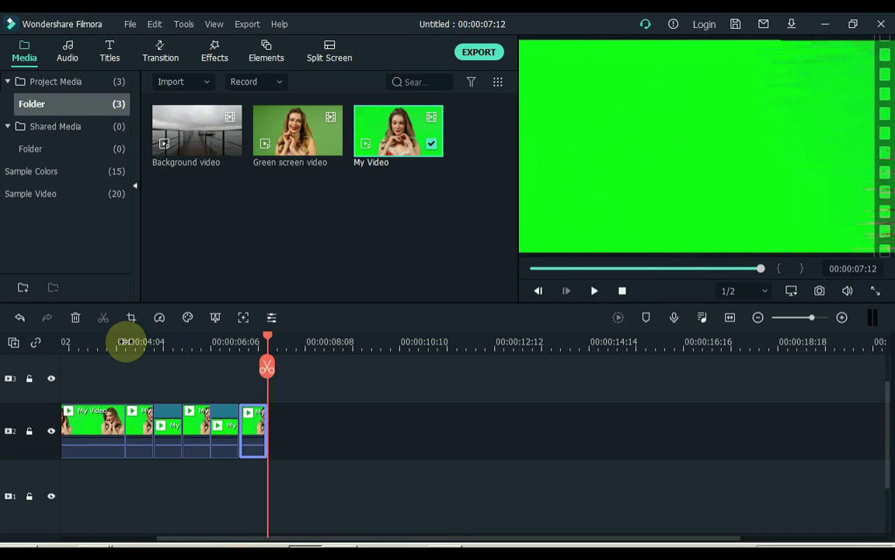
- Add a Polka Dot transition at the cut between the last two My Video segments
{"action": "left_click", "coordinate": [164, 52]}
{"action": "scroll", "coordinate": [504, 136], "scroll_direction": "down", "scroll_amount": 5}
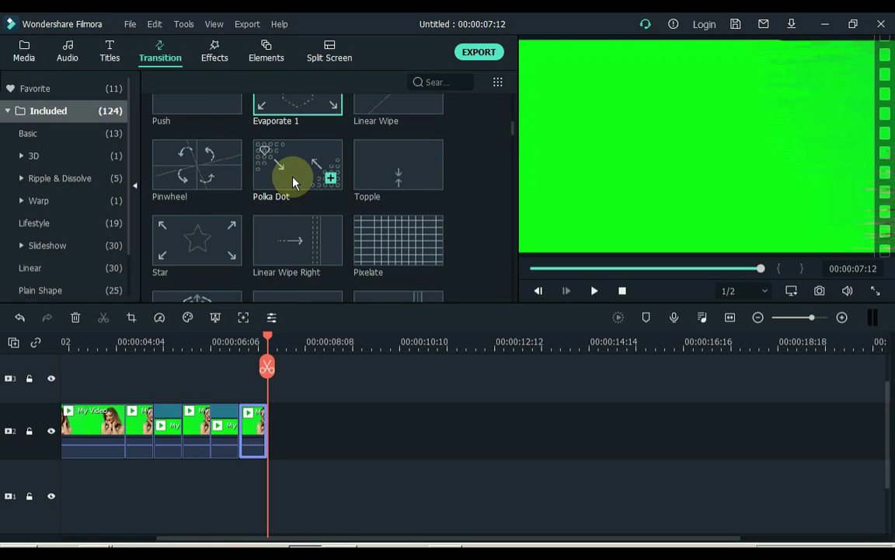
{"action": "left_click_drag", "start_coordinate": [293, 182], "coordinate": [231, 399]}
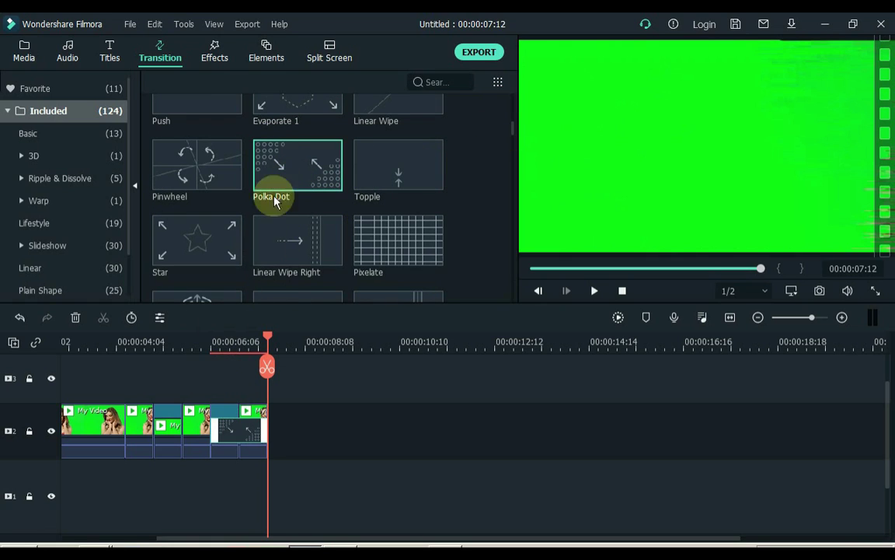
- Add an Evaporate 1 transition before the first reversed segment, speed that segment up to 1.50, and speed up the next two segments
{"action": "mouse_move", "coordinate": [290, 110]}
{"action": "left_mouse_down"}
{"action": "mouse_move", "coordinate": [164, 339]}
{"action": "mouse_move", "coordinate": [155, 404]}
{"action": "mouse_move", "coordinate": [126, 436]}
{"action": "mouse_move", "coordinate": [159, 432]}
{"action": "mouse_move", "coordinate": [179, 444]}
{"action": "mouse_move", "coordinate": [170, 439]}
{"action": "left_mouse_up"}
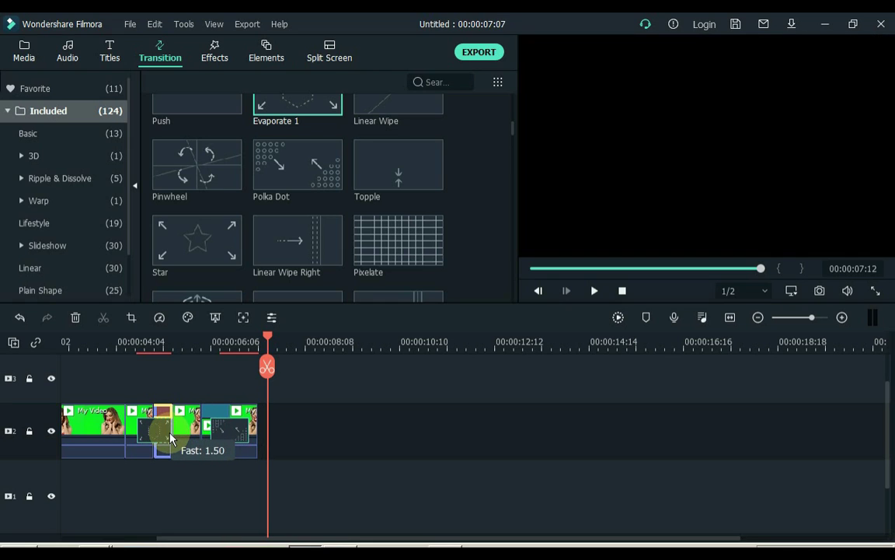
{"action": "left_click_drag", "start_coordinate": [226, 444], "coordinate": [191, 432]}
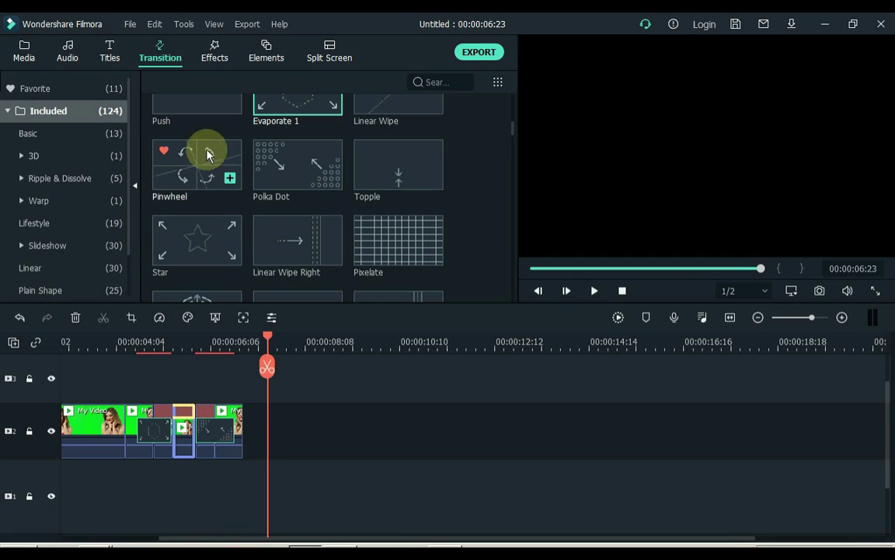
- Search the effects for "blur" and place the Blur effect on track 3 from about 2 seconds to the end of the footage
{"action": "left_click", "coordinate": [220, 55]}
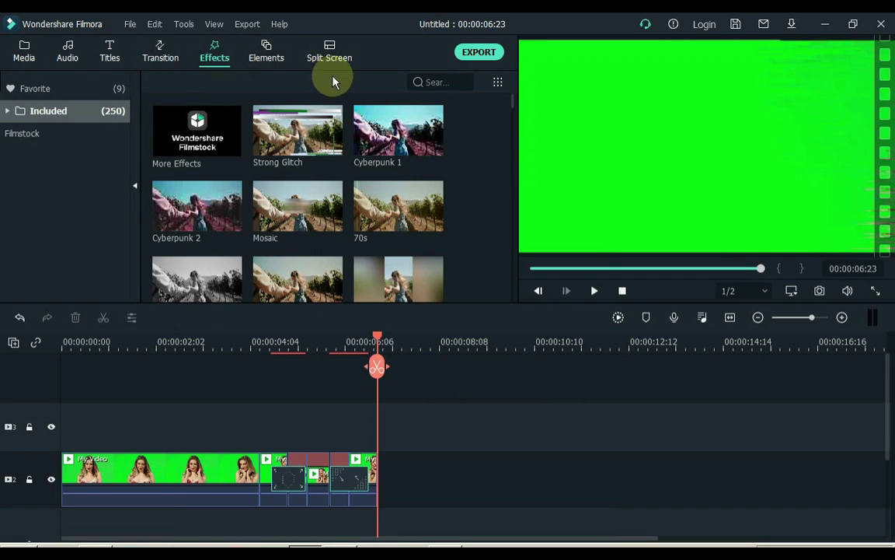
{"action": "left_click", "coordinate": [436, 82]}
{"action": "type", "text": "blur"}
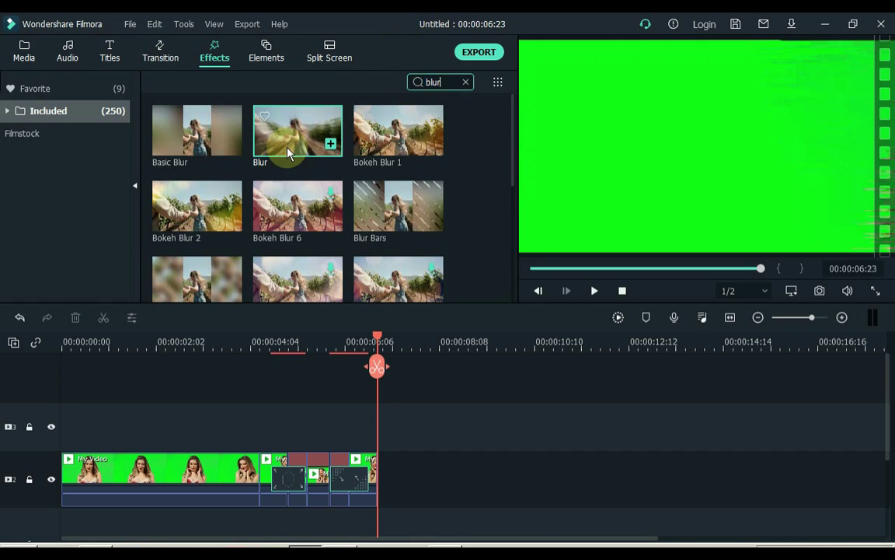
{"action": "left_click_drag", "start_coordinate": [288, 152], "coordinate": [156, 414]}
{"action": "key", "text": "space"}
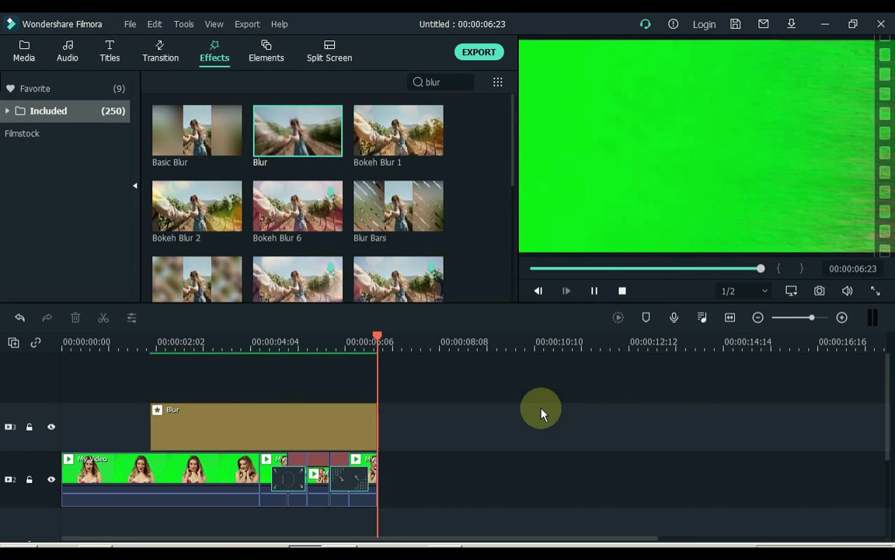
- Export the timeline as an MP4 named My Video1 and import the exported file into the project media folder
{"action": "left_click", "coordinate": [479, 52]}
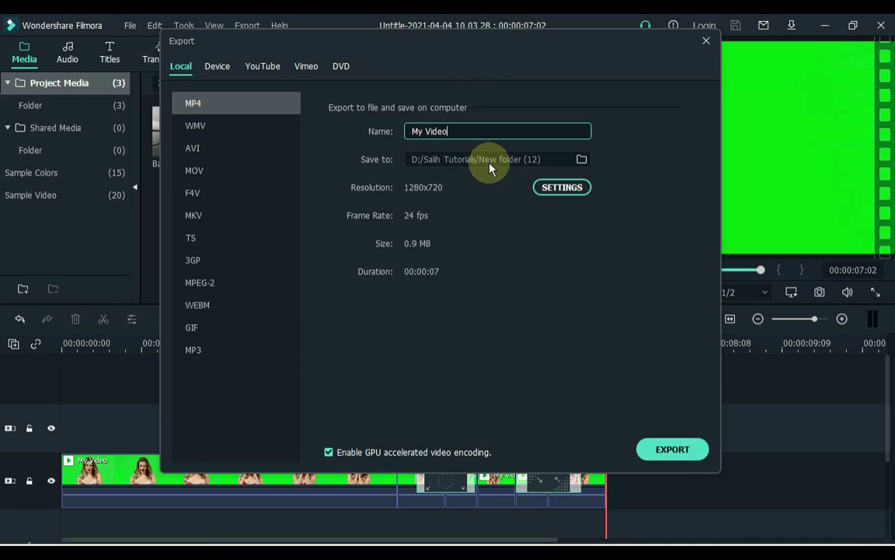
{"action": "type", "text": "1"}
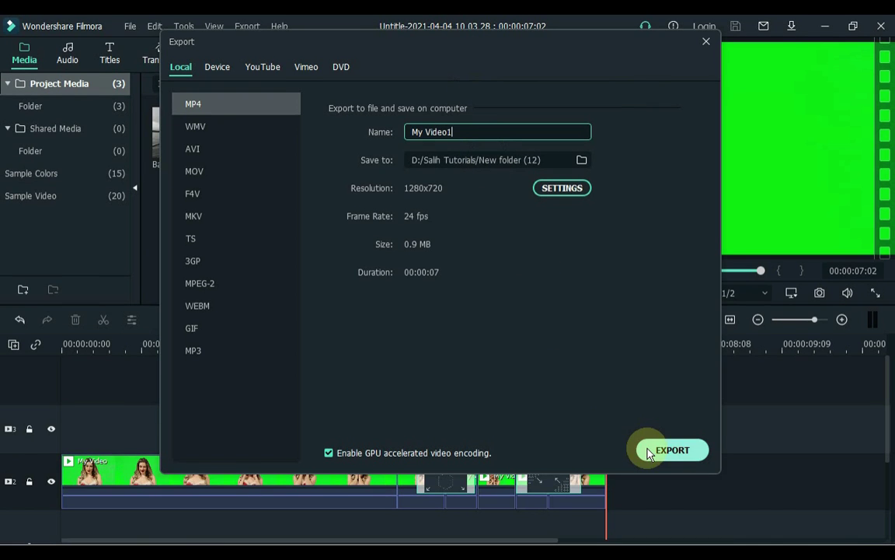
{"action": "left_click", "coordinate": [650, 452]}
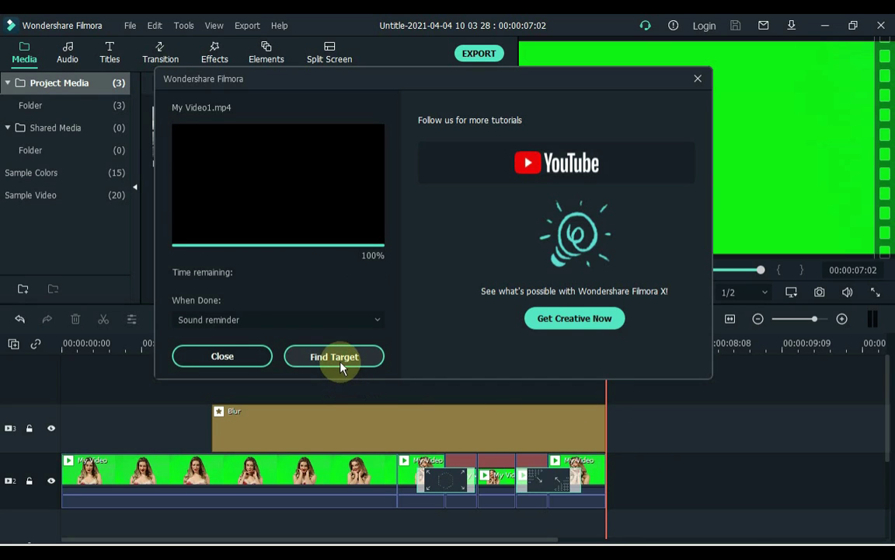
{"action": "left_click", "coordinate": [334, 357]}
{"action": "left_click_drag", "start_coordinate": [416, 120], "coordinate": [372, 226]}
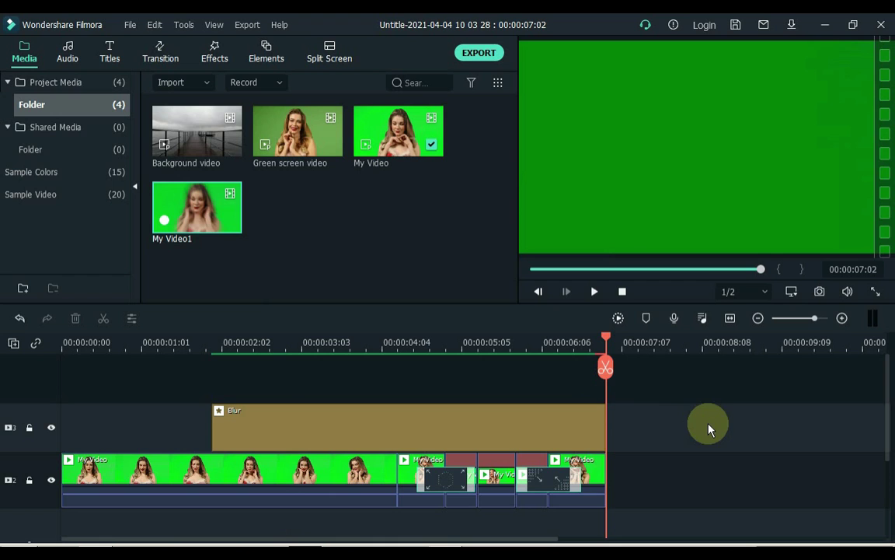
- Replace everything on the timeline with the My Video1 clip at the start of track 2
{"action": "key", "text": "ctrl+a"}
{"action": "key", "text": "Delete"}
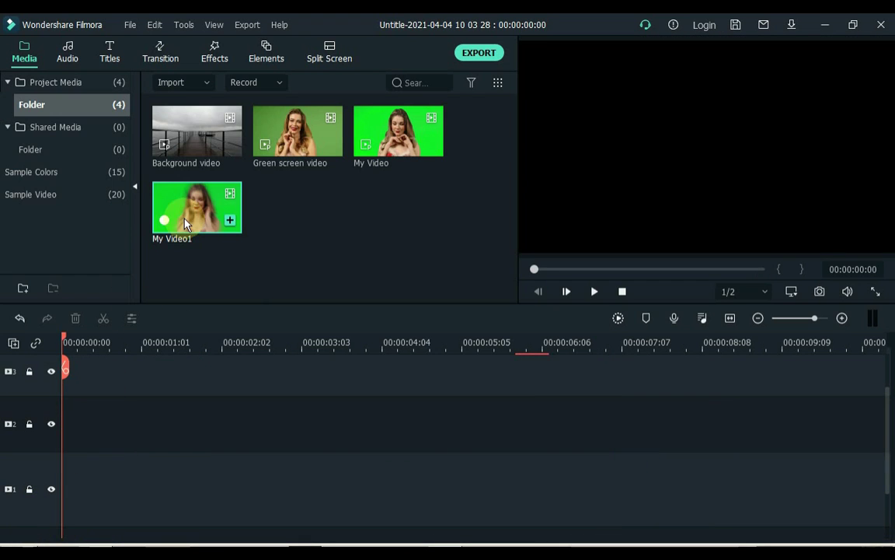
{"action": "left_click_drag", "start_coordinate": [185, 224], "coordinate": [101, 428]}
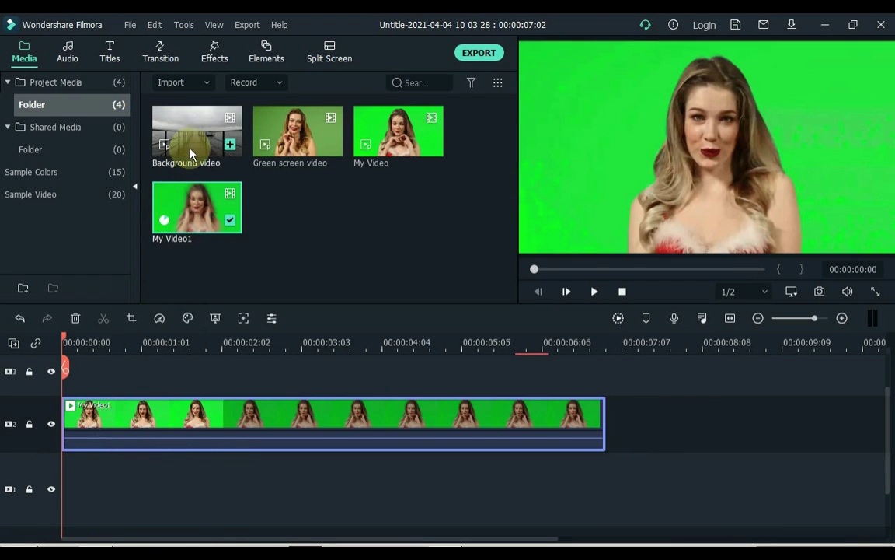
- Limit Background video to about its first 7 seconds and place it at the start of track 1
{"action": "double_click", "coordinate": [190, 153]}
{"action": "left_click", "coordinate": [623, 290]}
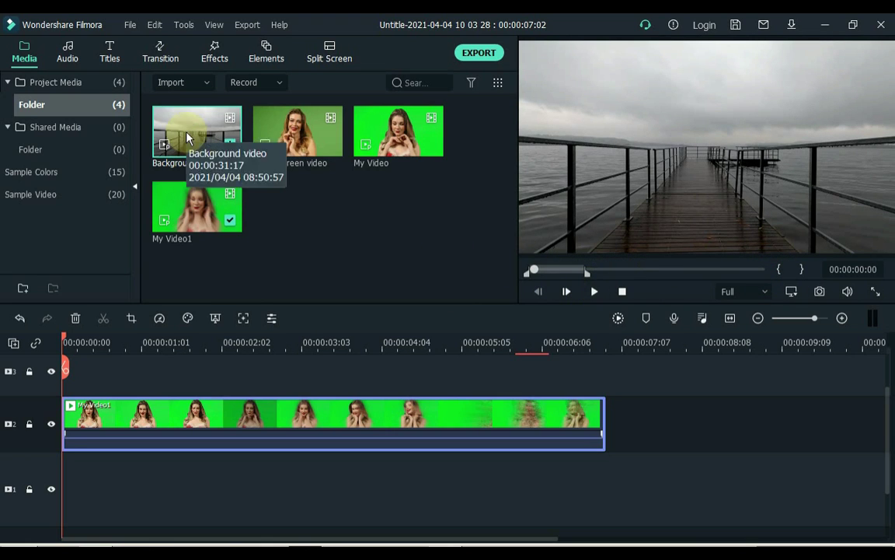
{"action": "left_click_drag", "start_coordinate": [187, 138], "coordinate": [55, 482]}
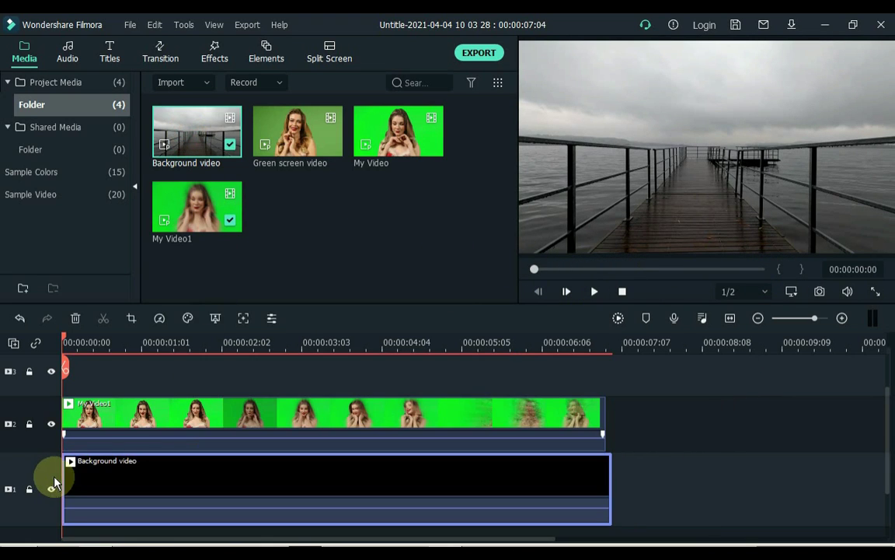
- Key out the green background of the My Video1 clip with Chroma Key, sampling the green beside the woman as the key color
{"action": "left_click", "coordinate": [169, 424]}
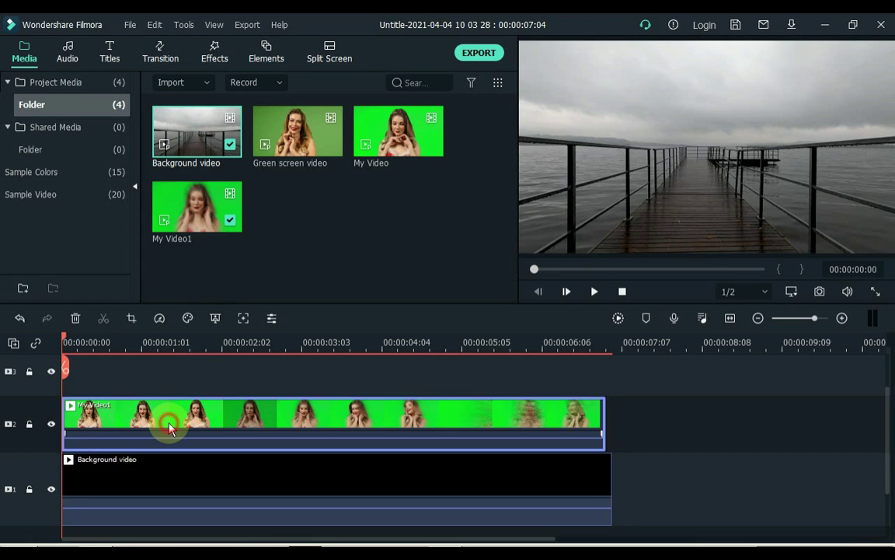
{"action": "left_click", "coordinate": [215, 319]}
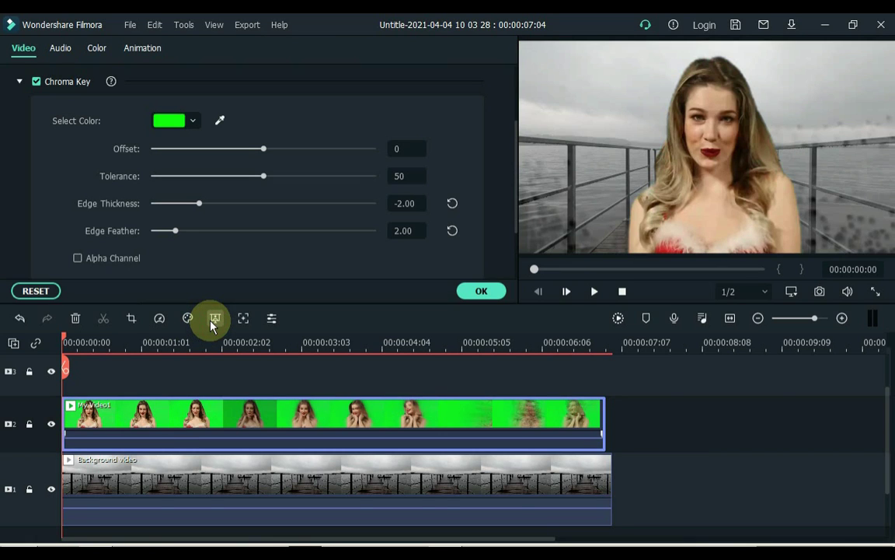
{"action": "left_click", "coordinate": [221, 120]}
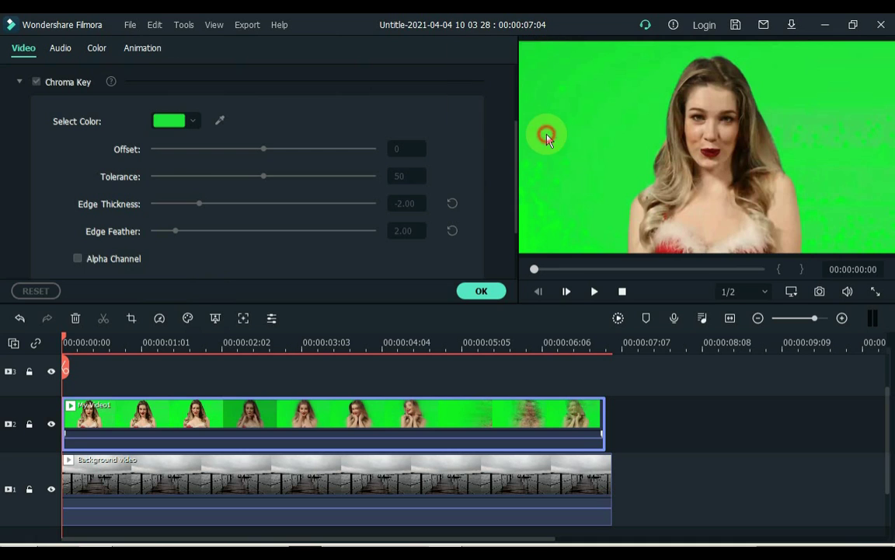
{"action": "left_click", "coordinate": [546, 137]}
{"action": "left_click", "coordinate": [483, 292]}
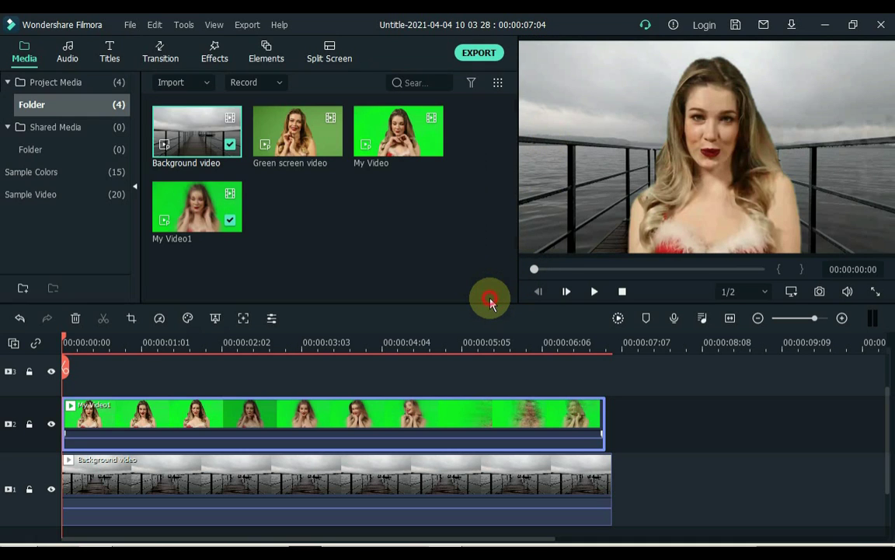